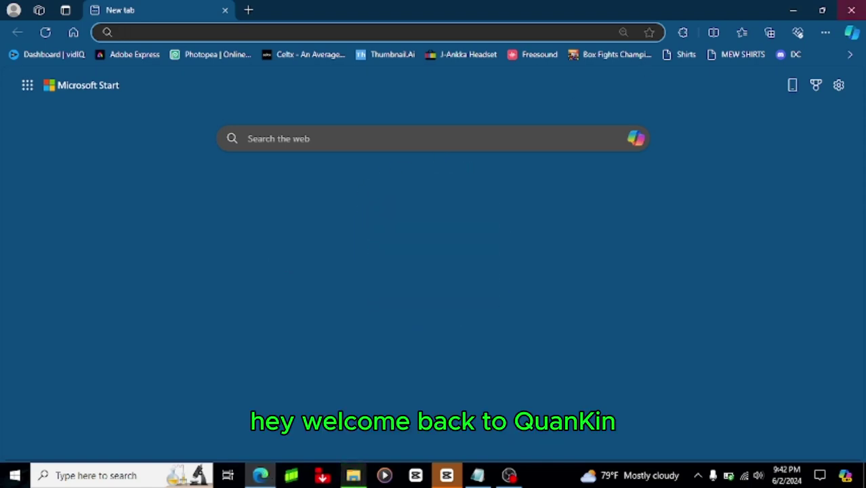
Open the Suno home page from the hidden Suno favorite in Edge
click(851, 55)
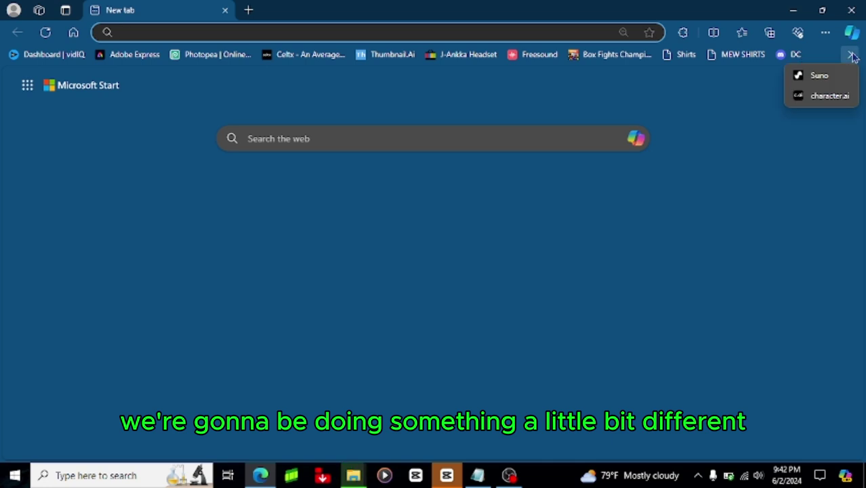
click(819, 76)
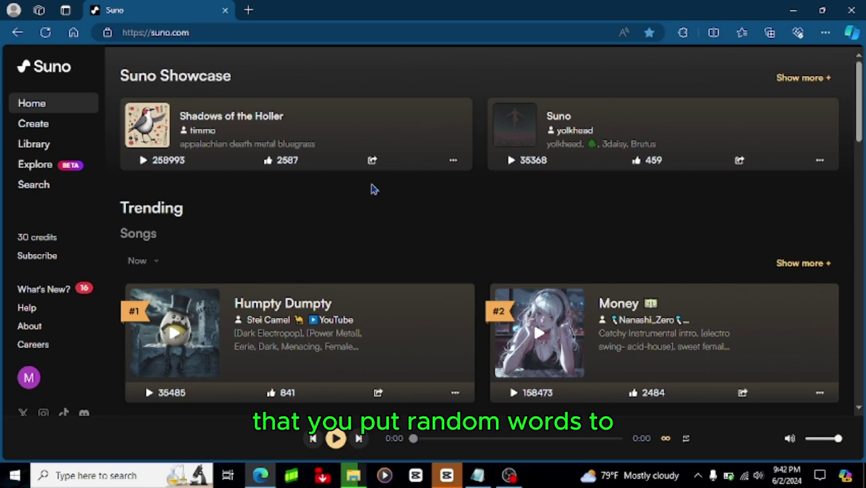
Open Suno's Create page, turn on Custom Mode and dismiss its welcome message
click(34, 125)
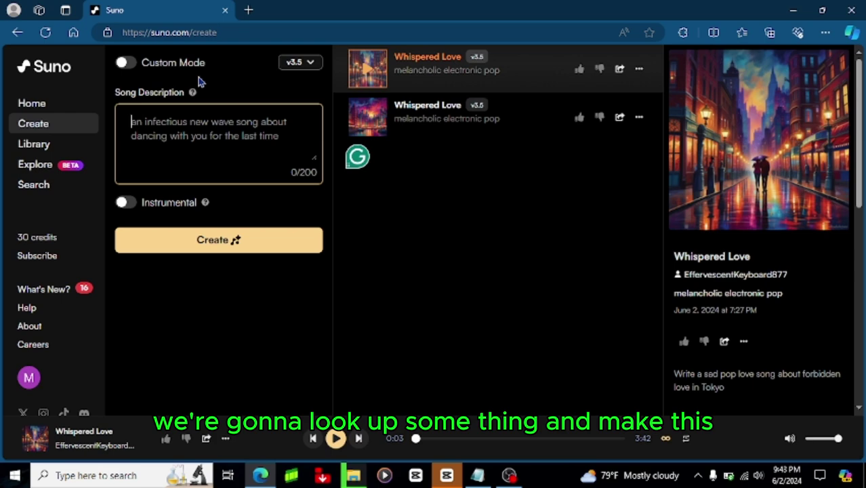
click(129, 75)
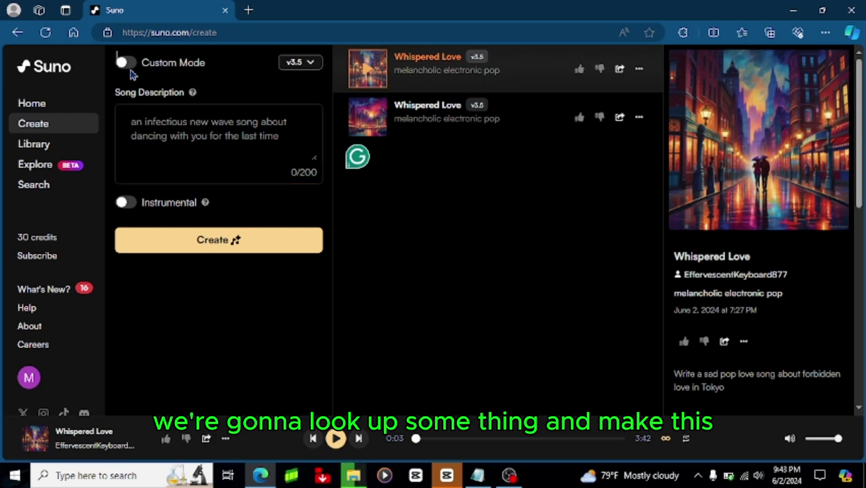
click(125, 65)
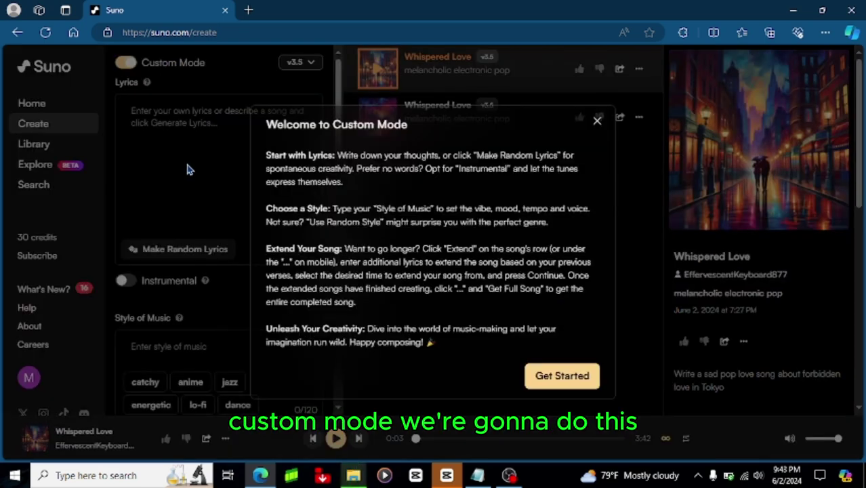
click(561, 377)
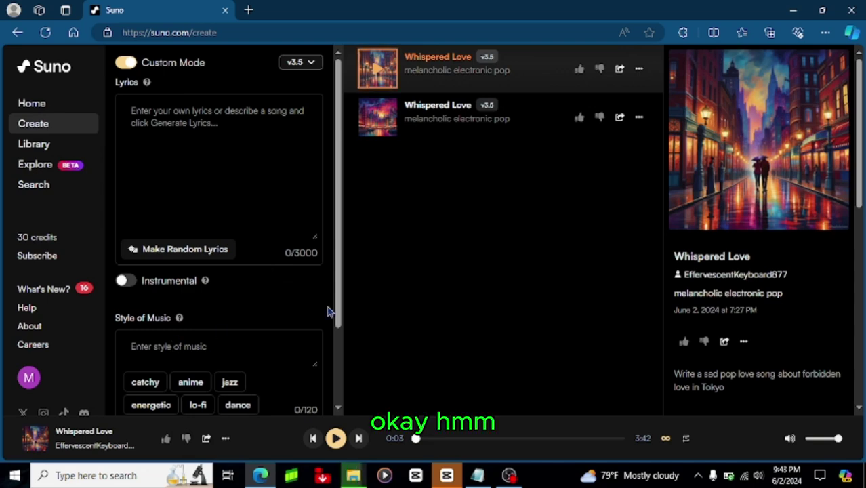
scroll(344, 300, down, 1)
scroll(345, 308, up, 1)
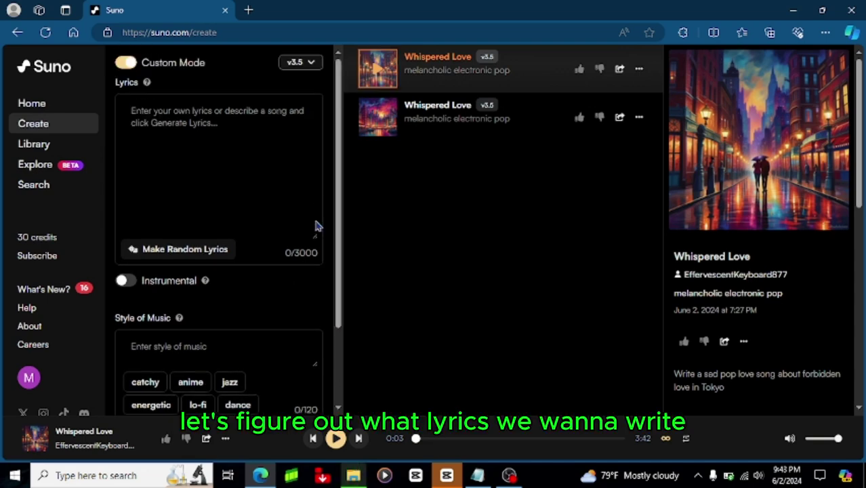
Search Bing in a new tab for 'home depot theme song lyrics' and open the video results
click(250, 10)
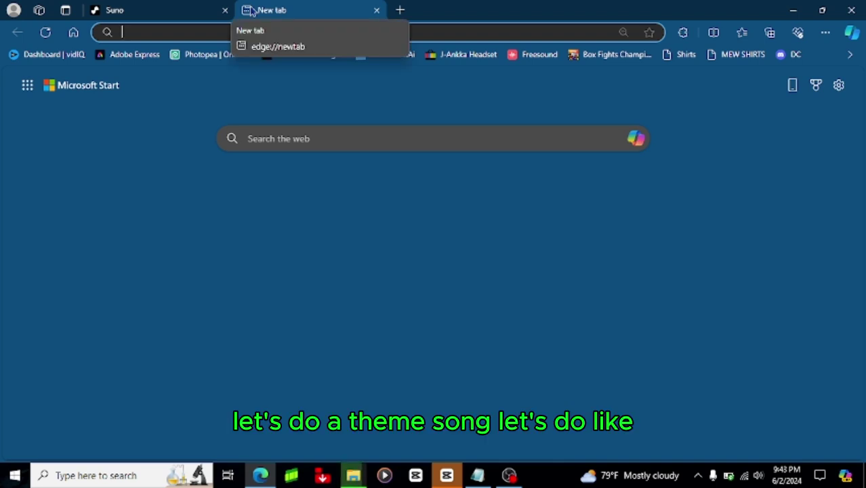
text(home depot theme song lyrics)
key(Return)
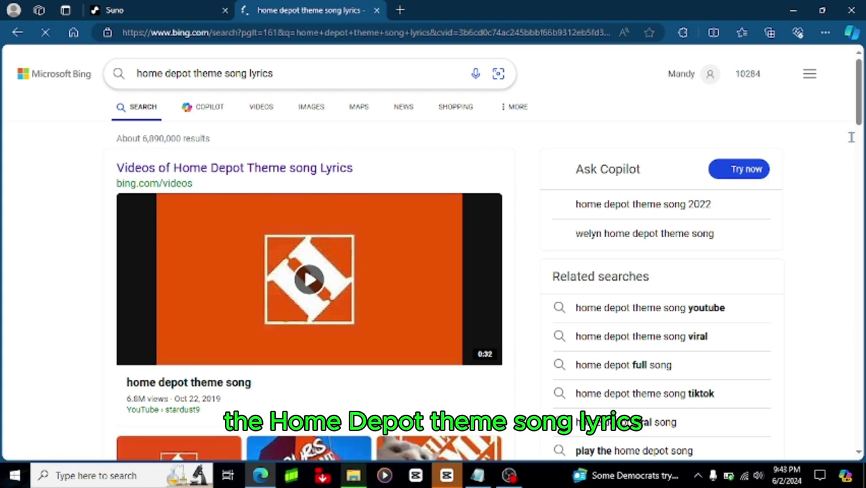
drag(863, 120, 860, 350)
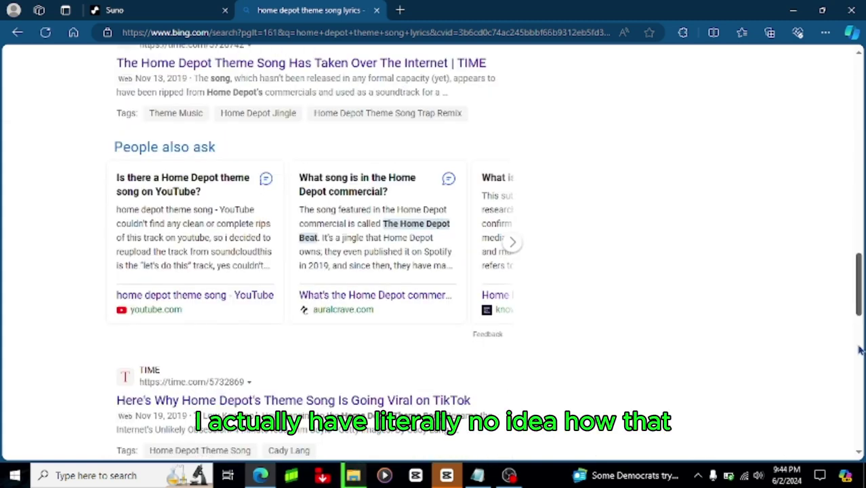
click(860, 349)
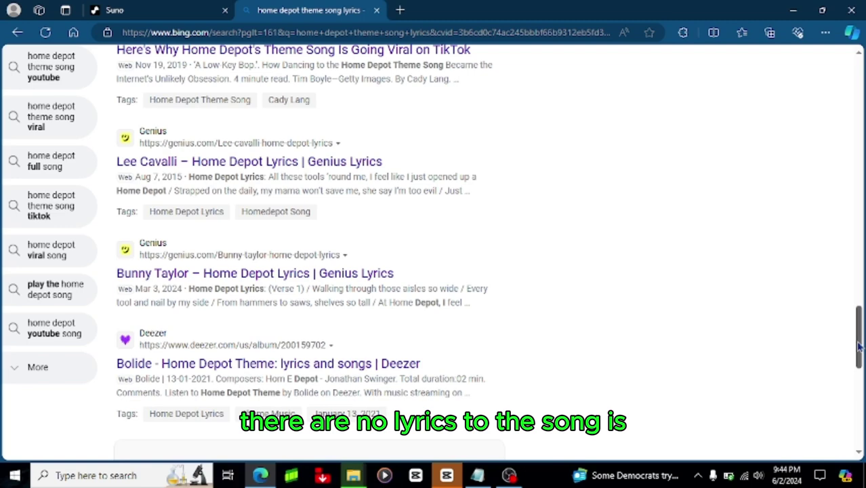
drag(860, 343, 850, 63)
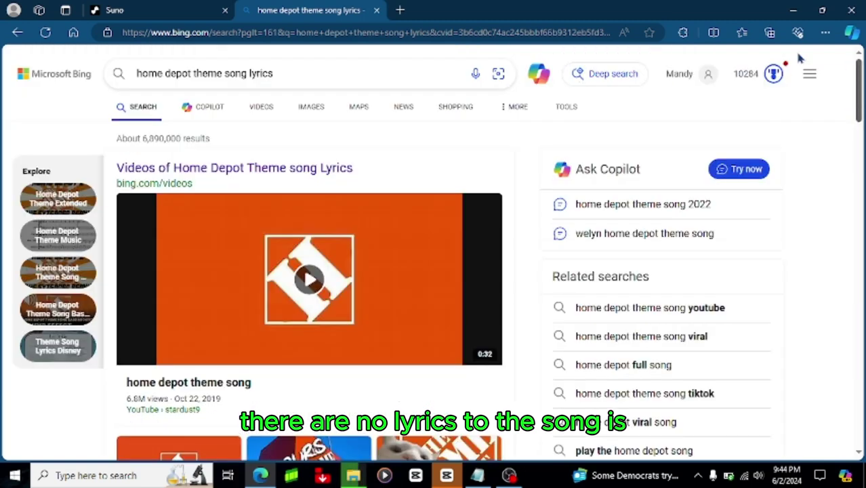
click(250, 178)
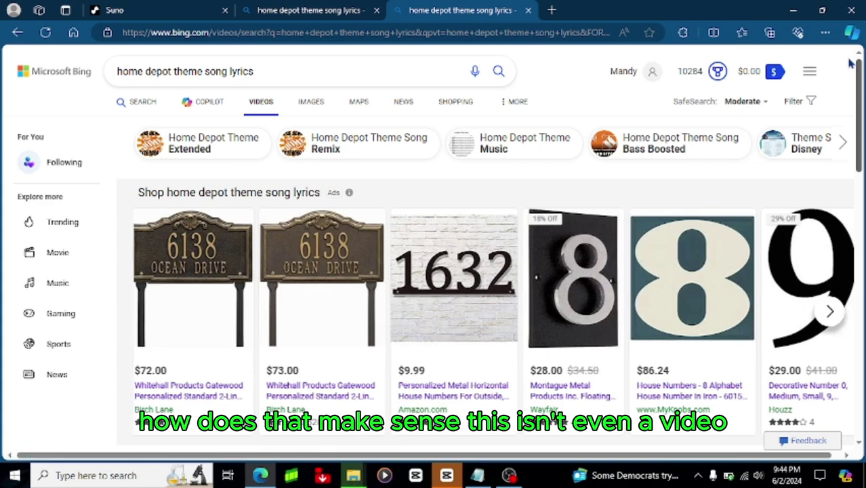
Play the Home Depot rap song video, rewinding it ten seconds to catch the lyrics
scroll(567, 290, down, 4)
click(567, 291)
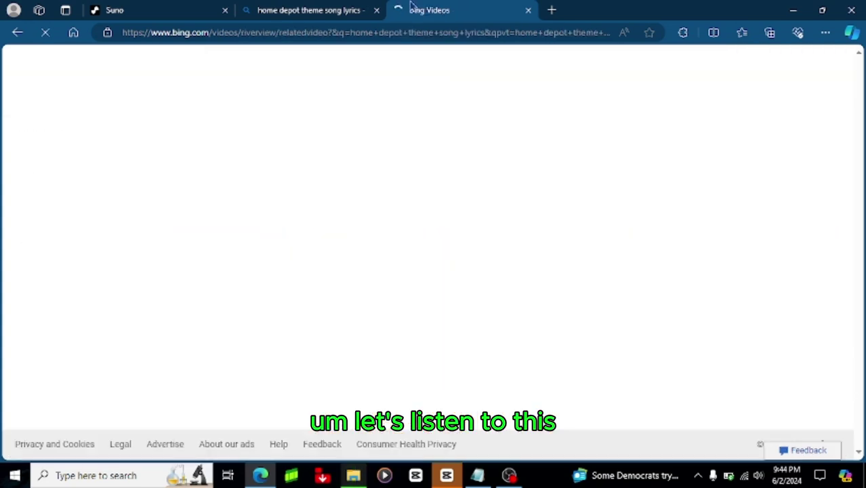
drag(310, 6, 462, 6)
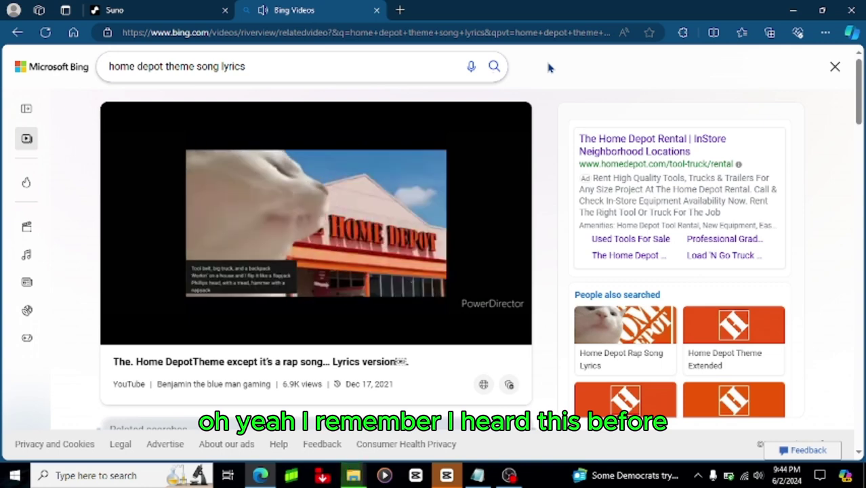
click(374, 216)
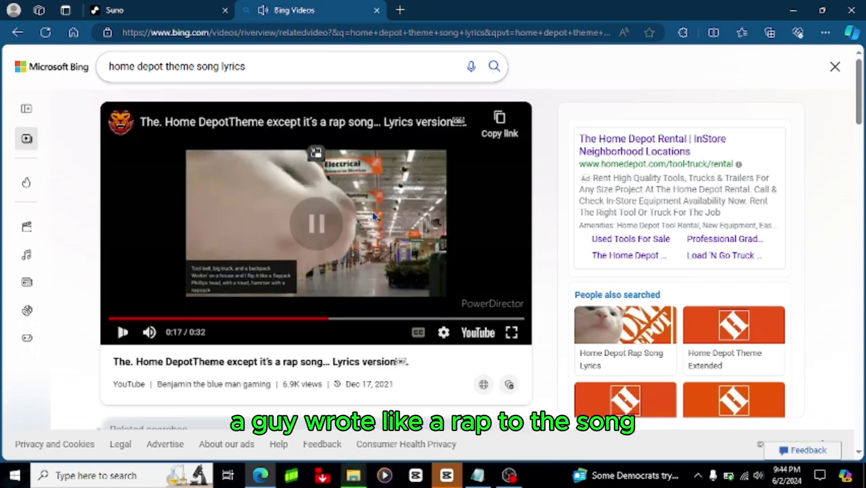
click(375, 216)
key(Left)
key(Left)
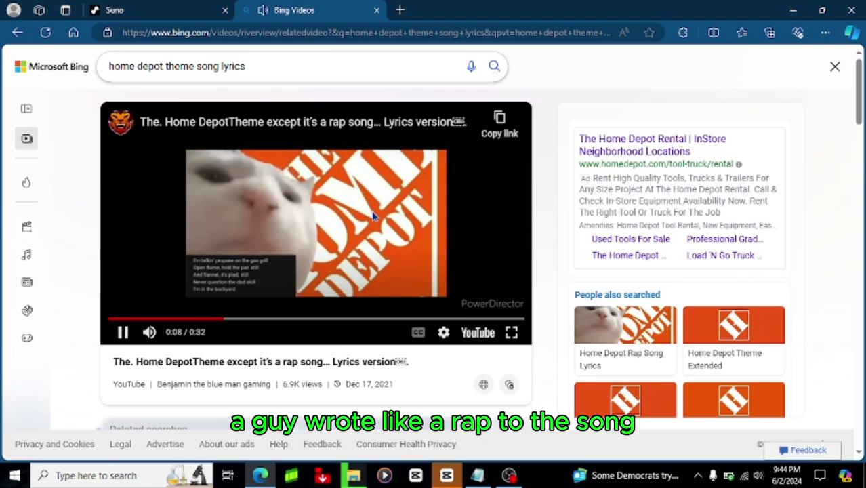
key(Left)
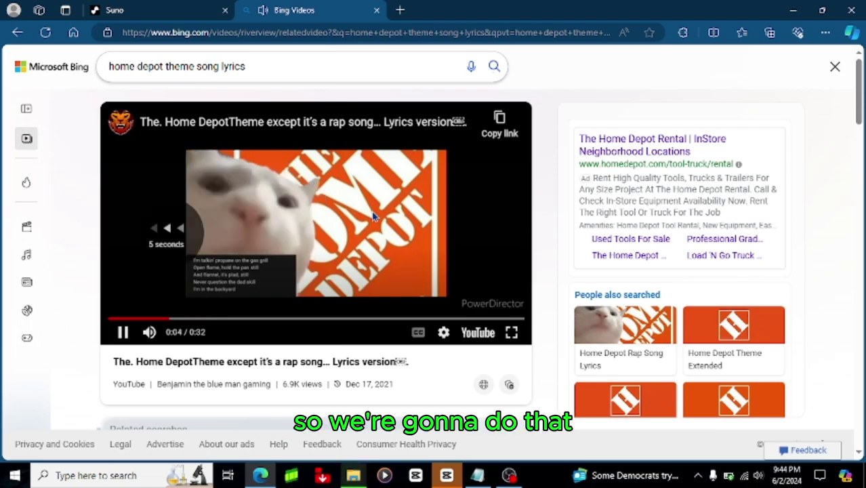
key(Left)
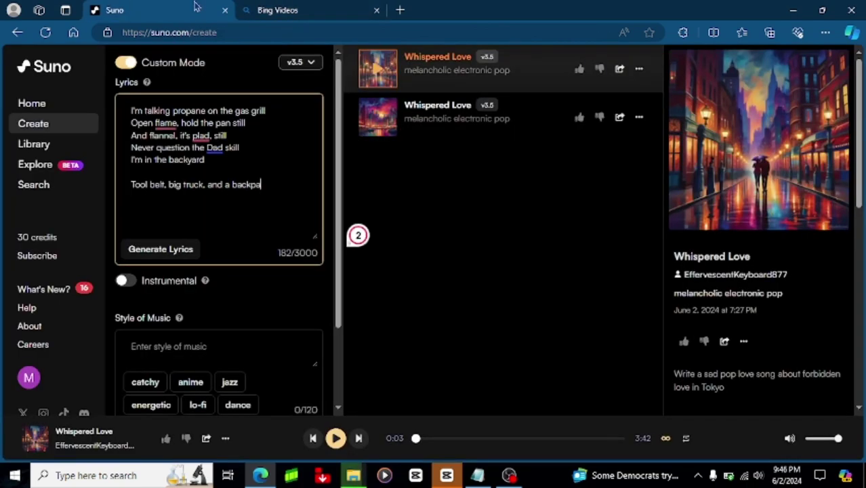
Type the lyric 'Working on a house and I flip it like a flapjack' into Suno's Lyrics box
key(Return)
text(Working on a house and I flip it like a flapjack)
key(Return)
text(Philips head, with a tread, hammer with a knapsack)
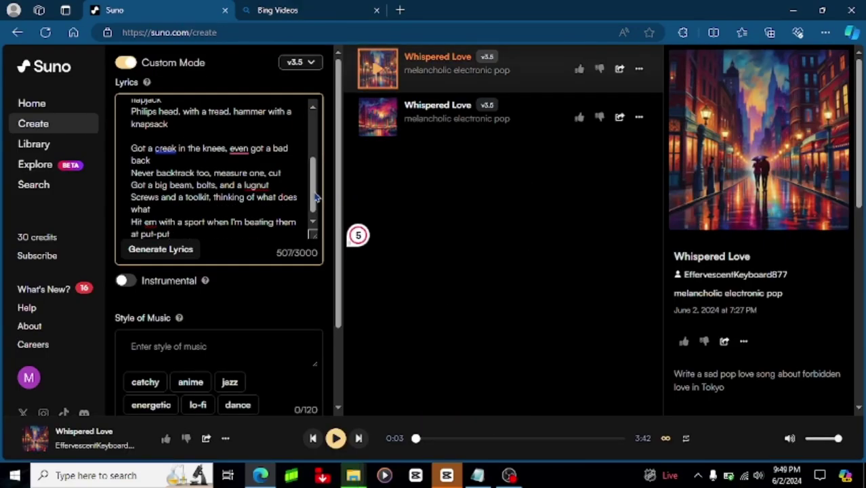
Replay the Home Depot rap video from 0:00, then open the original rap video
drag(316, 198, 315, 135)
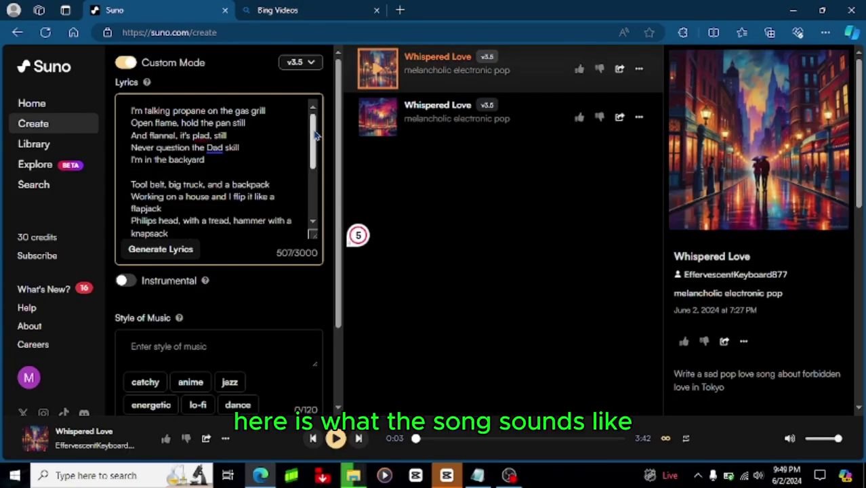
click(312, 8)
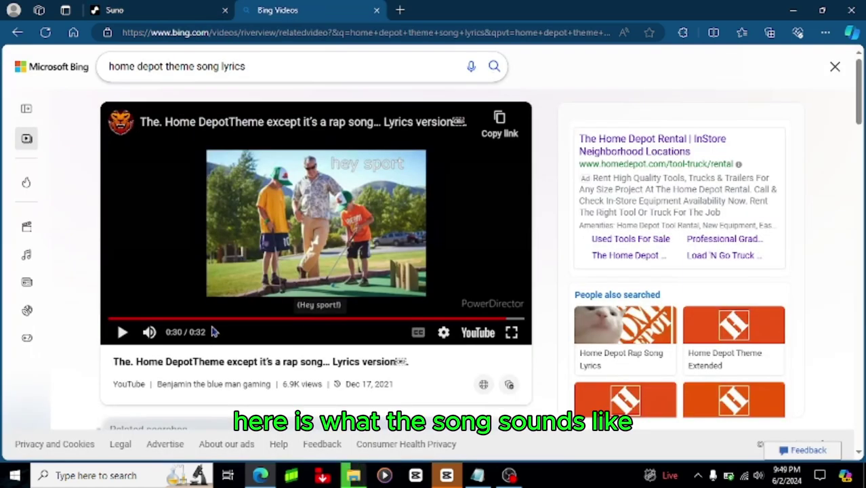
drag(212, 326, 98, 323)
click(211, 235)
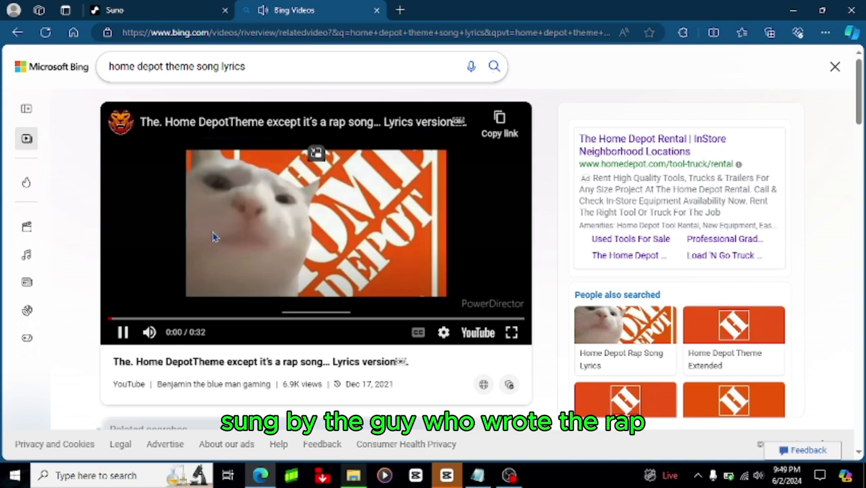
click(119, 10)
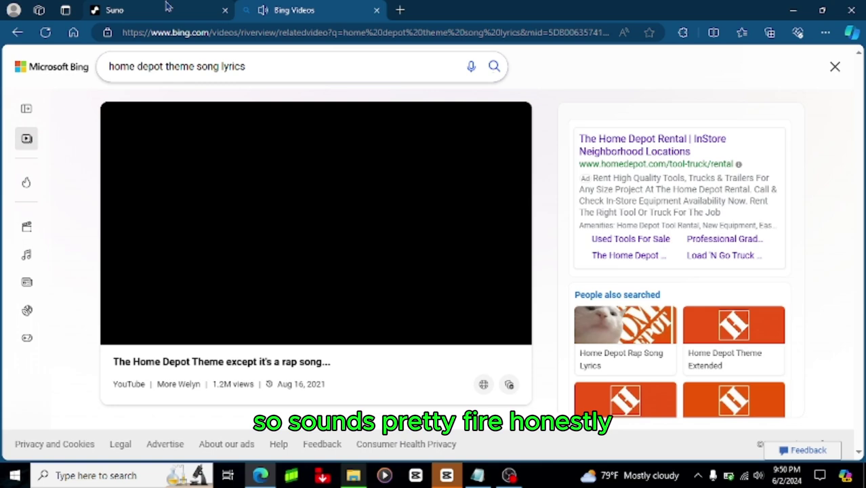
Add 'catchy' as the music style and title the song 'Home Depot Rap'
click(168, 7)
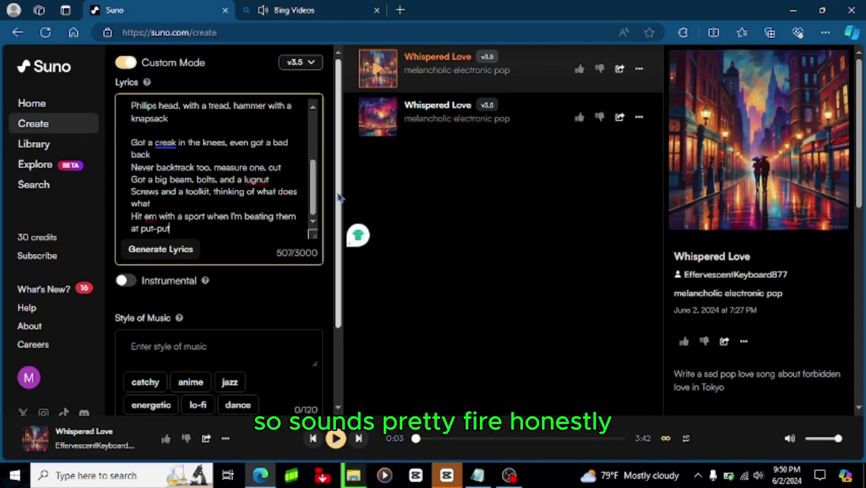
scroll(341, 193, down, 1)
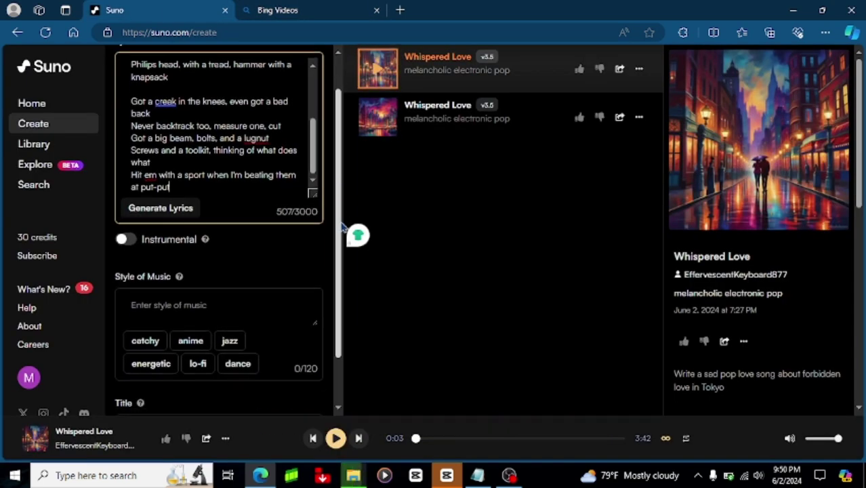
click(145, 341)
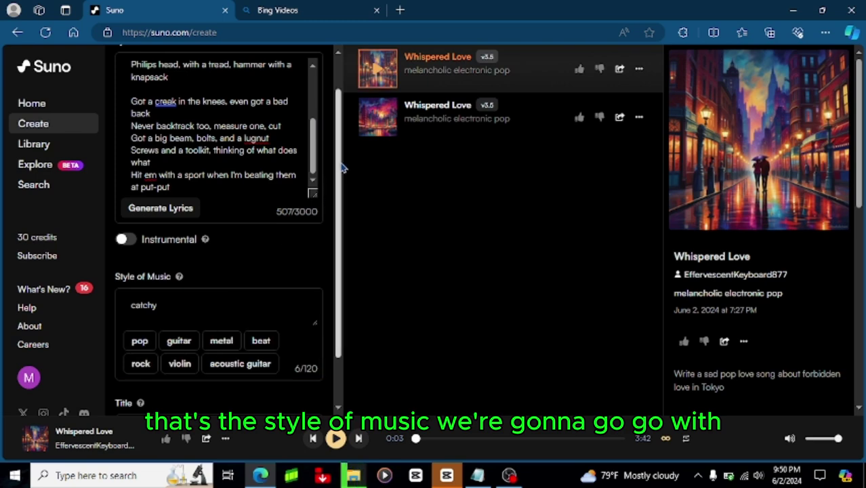
scroll(345, 180, down, 2)
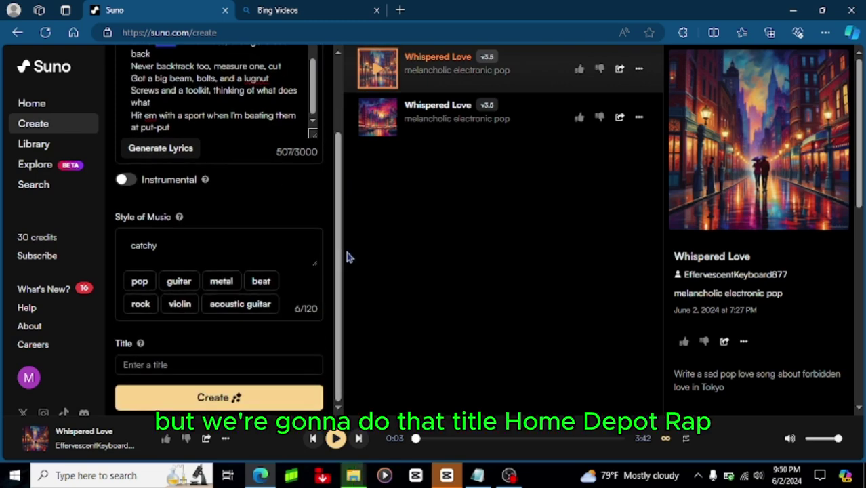
click(158, 367)
text(Home Depot Rap Ai version)
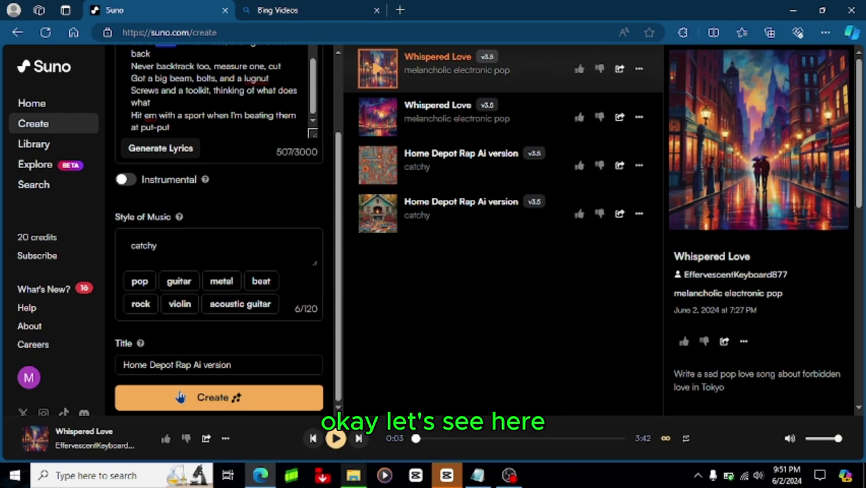
Play the first Home Depot Rap Ai version with the volume raised, pausing at 1:06
click(378, 164)
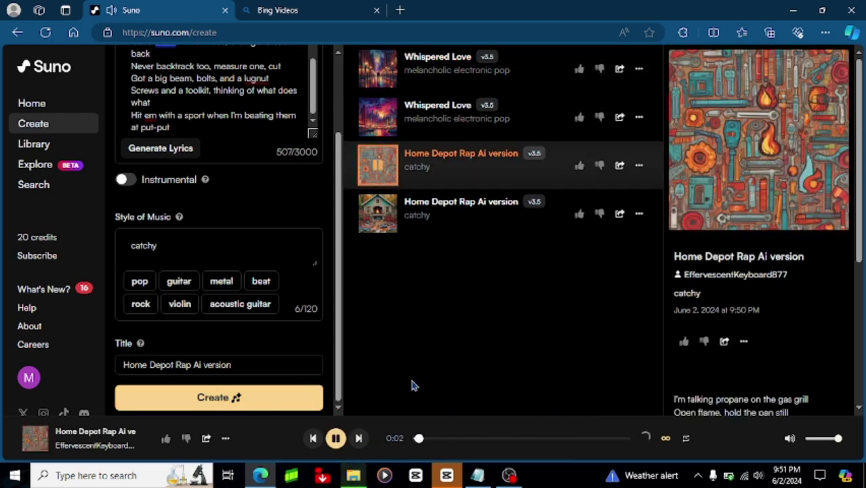
key(XF86AudioRaiseVolume)
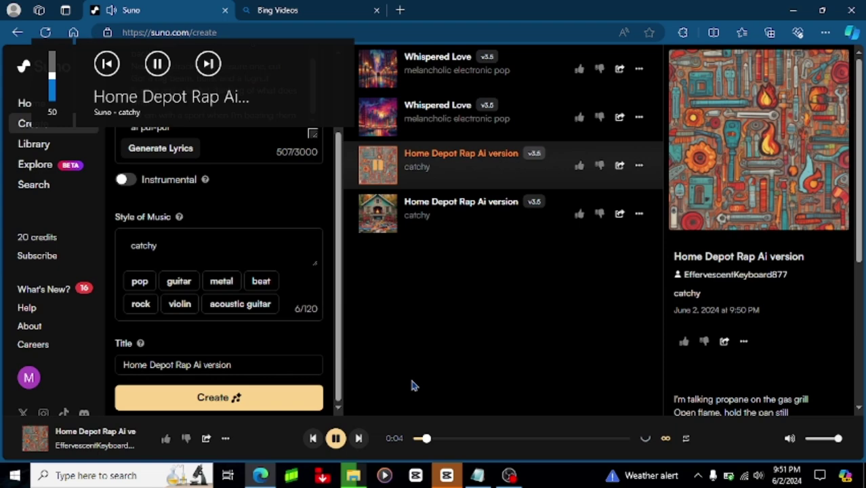
key(XF86AudioRaiseVolume)
key(XF86AudioRaiseVolume)
key(XF86AudioRaiseVolume)
key(XF86AudioRaiseVolume)
key(XF86AudioRaiseVolume)
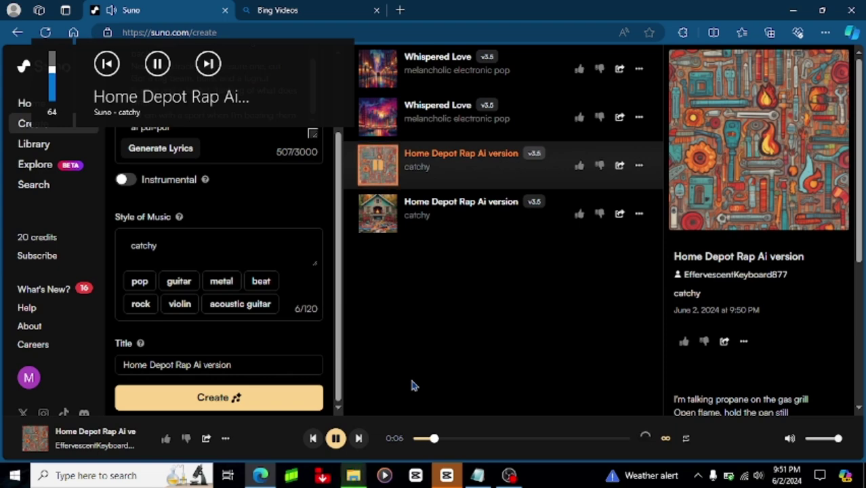
key(XF86AudioRaiseVolume)
key(XF86AudioRaiseVolume)
key(XF86AudioRaiseVolume)
key(XF86AudioRaiseVolume)
key(XF86AudioRaiseVolume)
key(XF86AudioRaiseVolume)
key(XF86AudioRaiseVolume)
key(XF86AudioRaiseVolume)
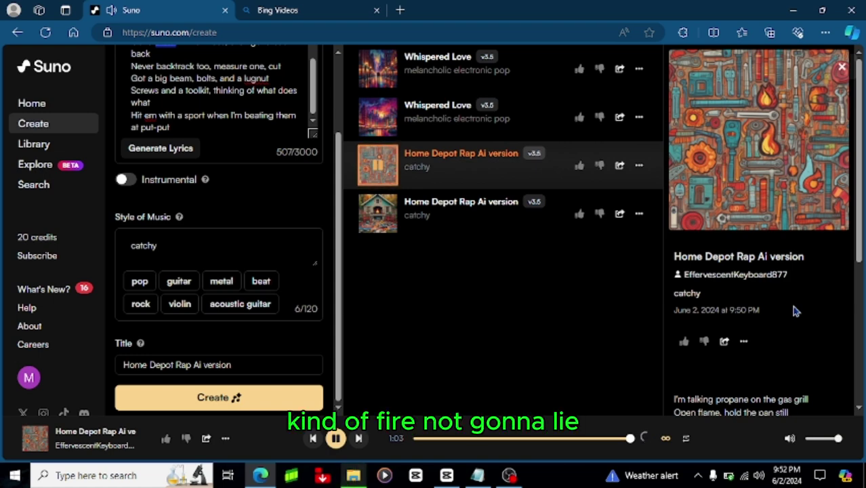
right_click(797, 310)
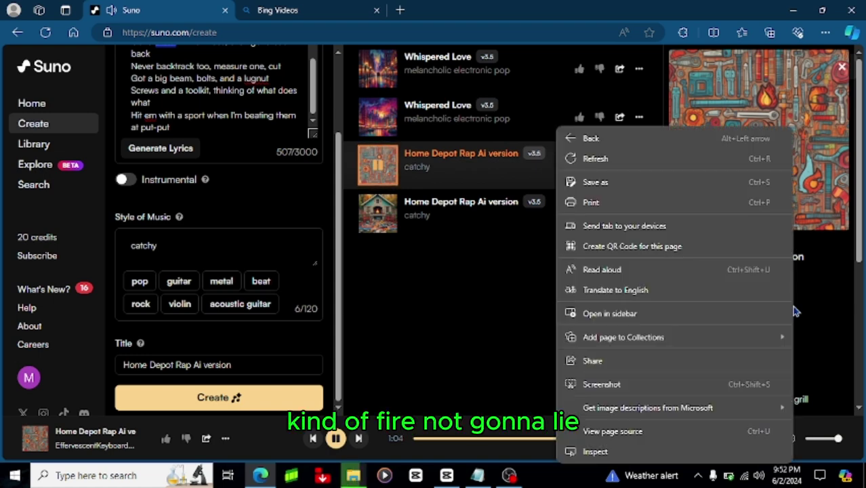
click(342, 440)
click(343, 441)
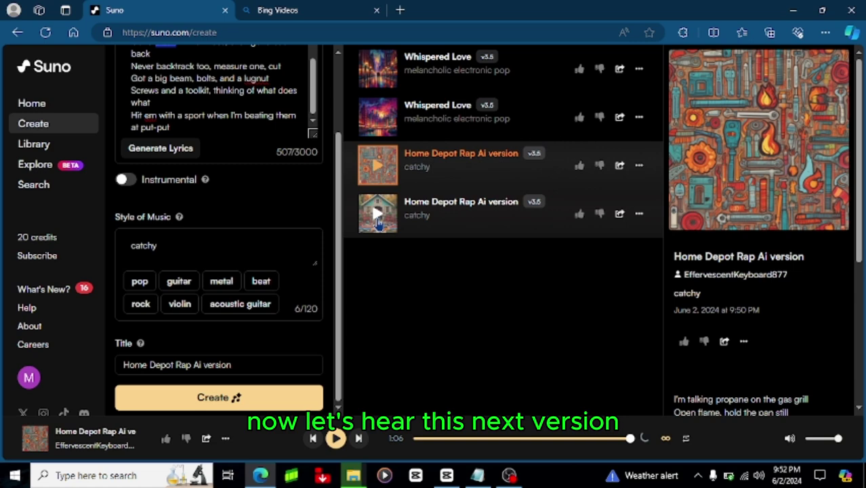
Play the second Home Depot Rap Ai version to 1:23, then select 'catchy' in the style
click(378, 222)
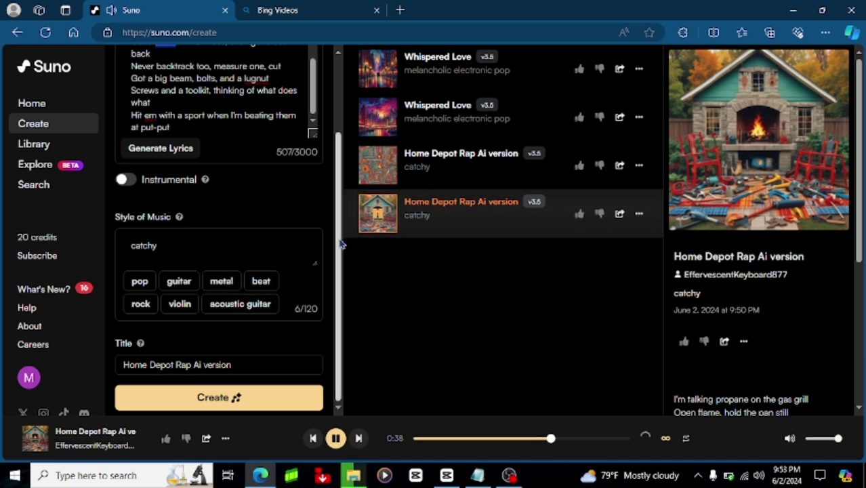
drag(344, 244, 348, 201)
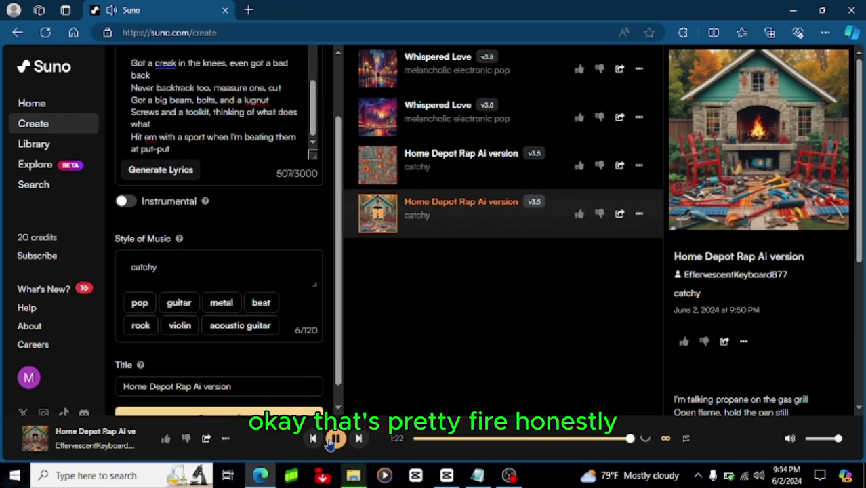
click(332, 439)
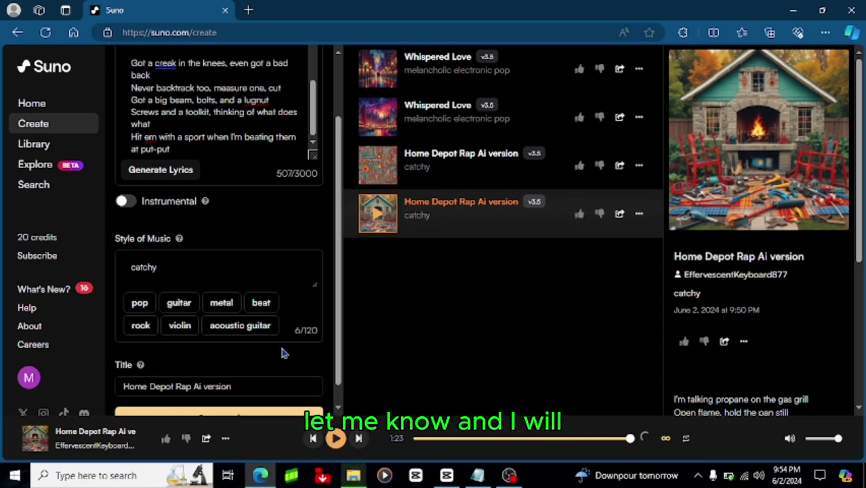
click(154, 267)
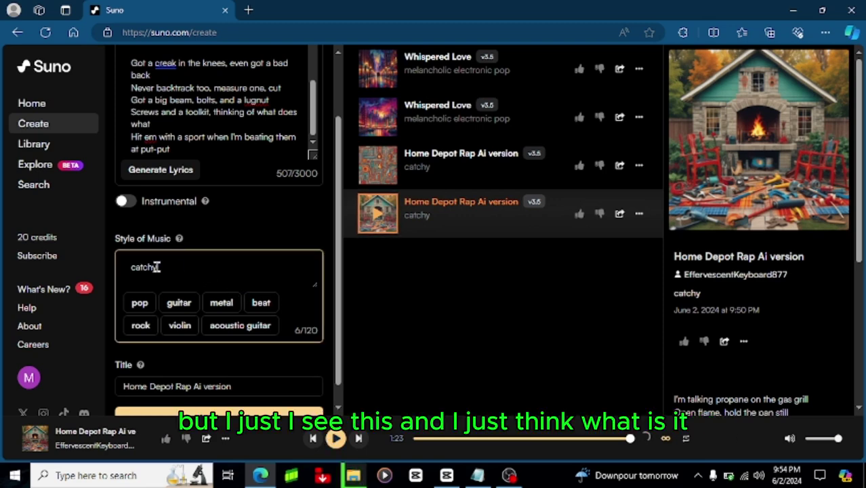
drag(156, 268, 126, 271)
Replace 'catchy' with the 'heavy metal' style tag, removing the leftover 'metal' entry
key(BackSpace)
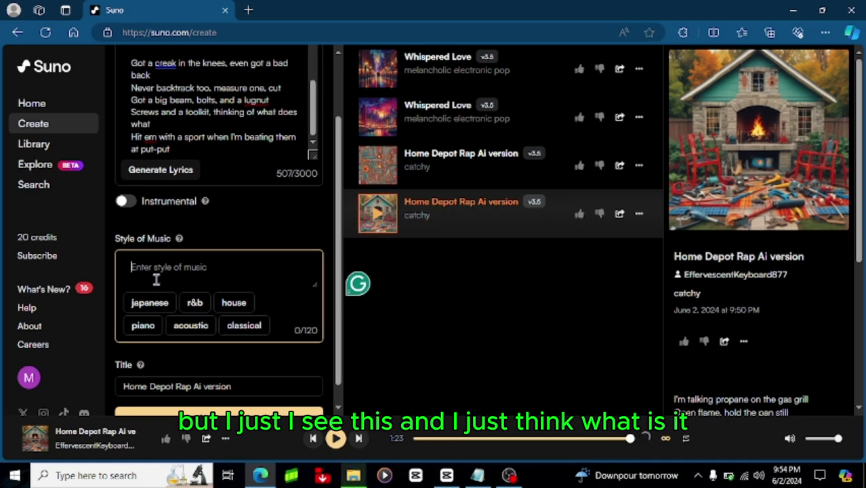
text(me)
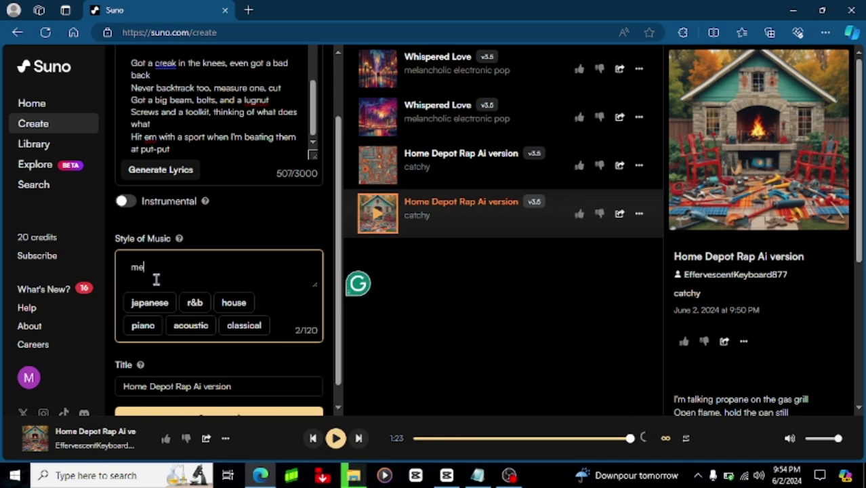
text(tal)
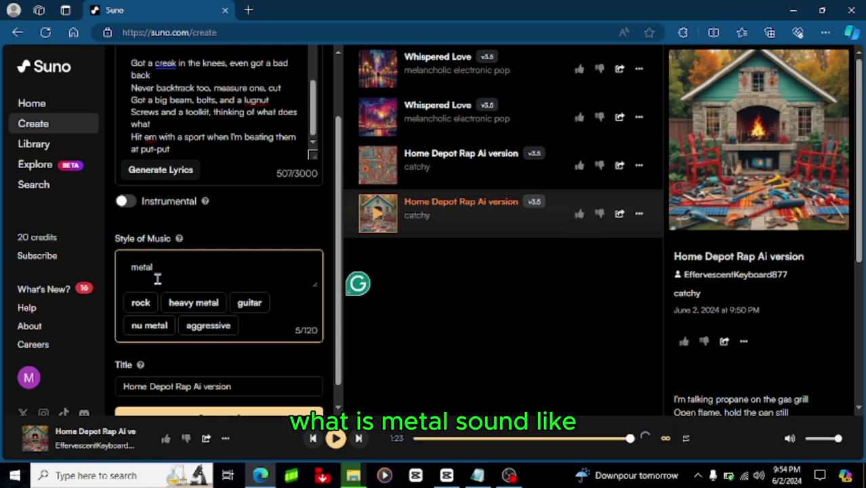
click(176, 305)
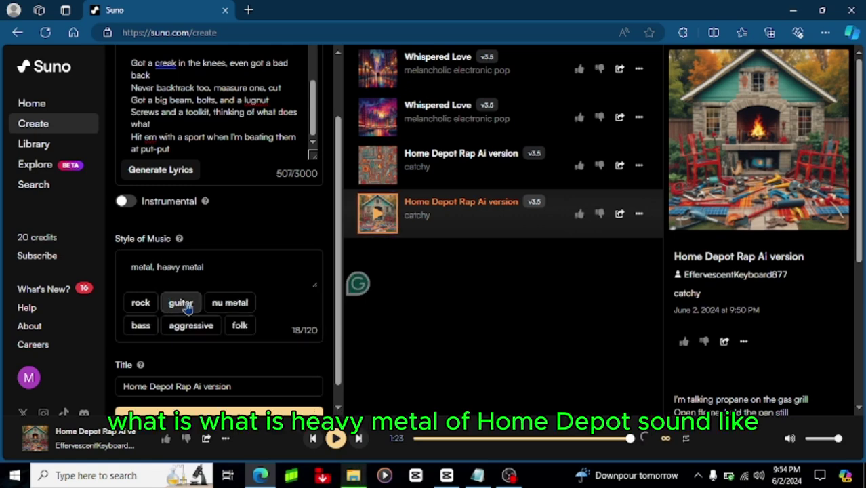
drag(156, 266, 125, 267)
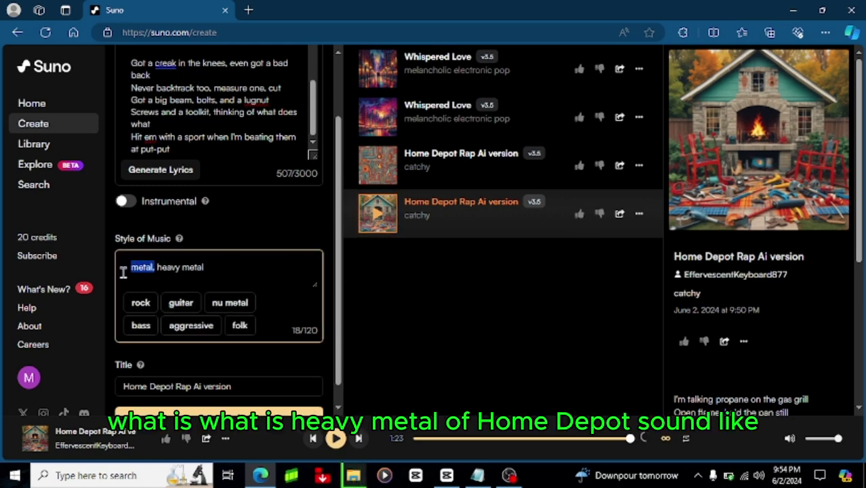
key(BackSpace)
key(Delete)
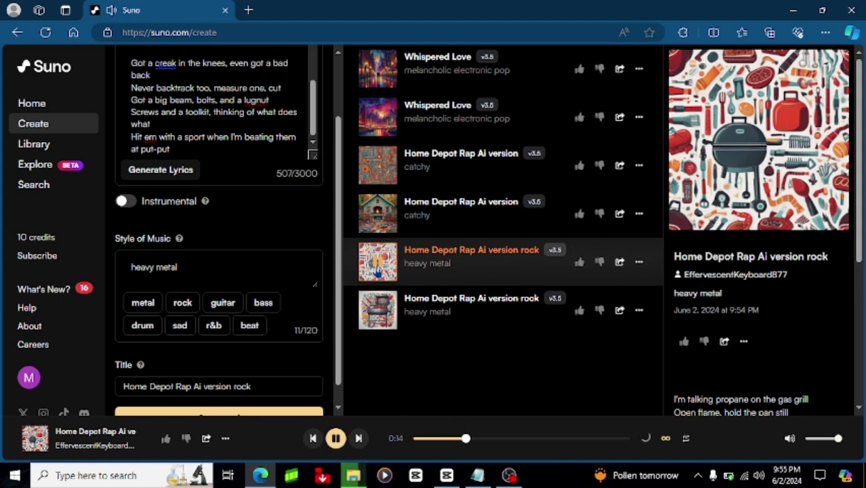
Nudge the system volume up, then slightly down, while the first rock version plays
key(XF86AudioRaiseVolume)
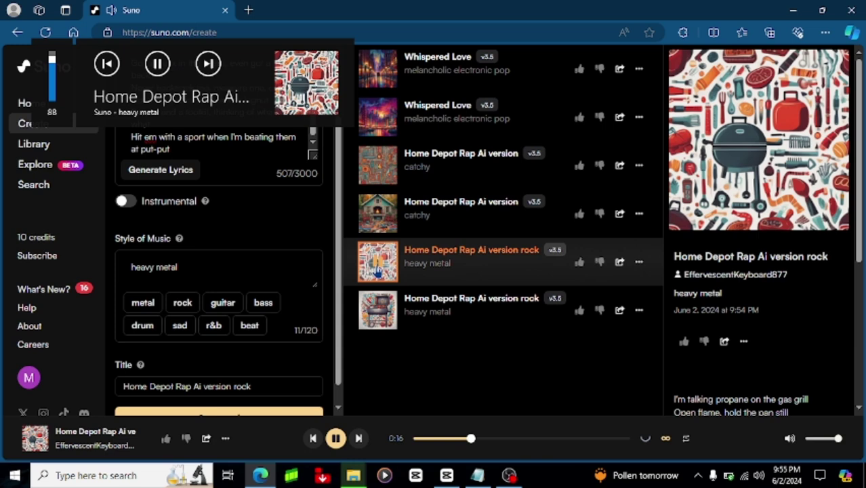
key(XF86AudioLowerVolume)
key(XF86AudioLowerVolume)
key(XF86AudioLowerVolume)
key(XF86AudioLowerVolume)
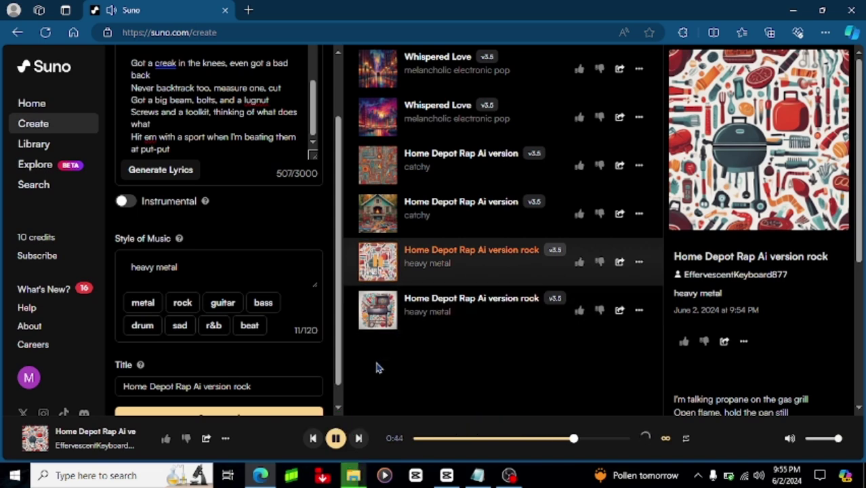
Play the second Home Depot Rap Ai version rock to 1:26 while scrolling its lyrics
click(377, 310)
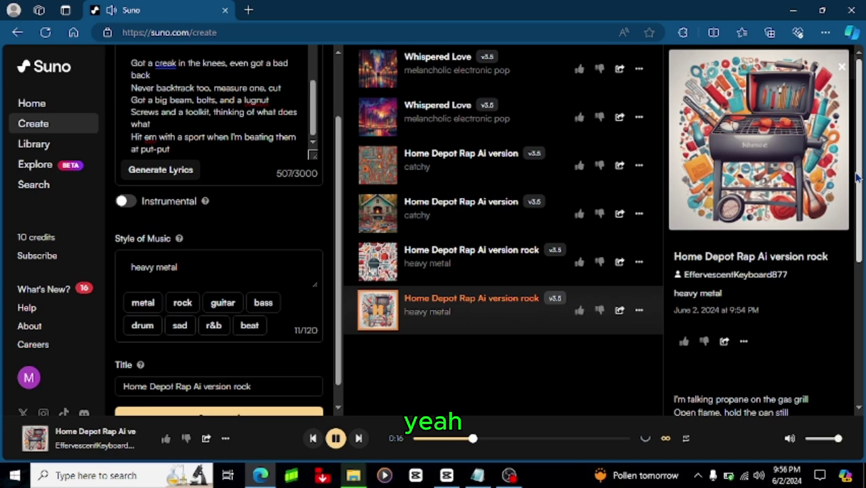
drag(859, 180, 853, 312)
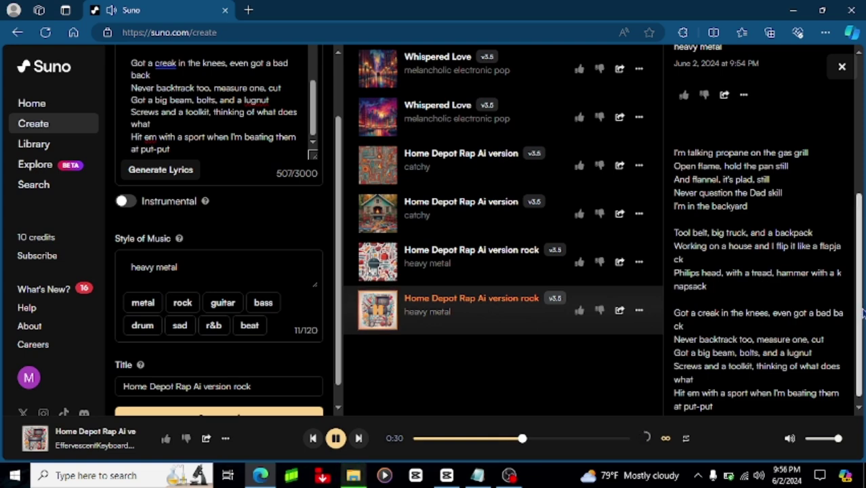
drag(862, 313, 862, 333)
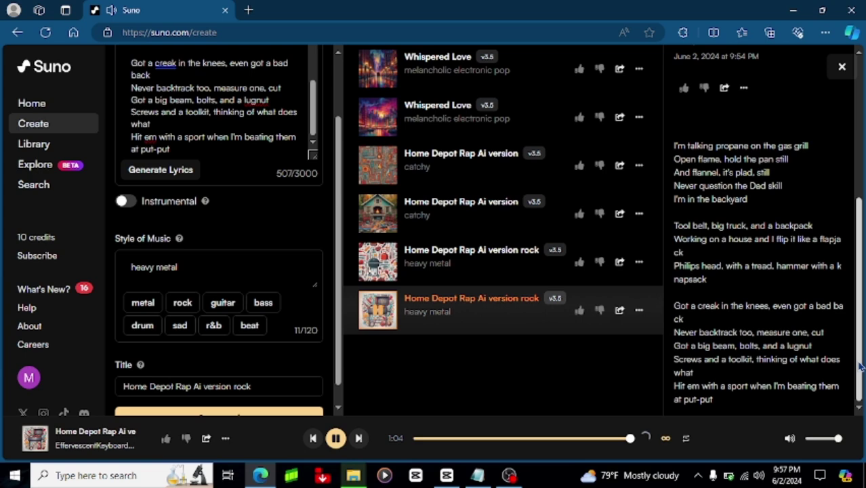
click(372, 268)
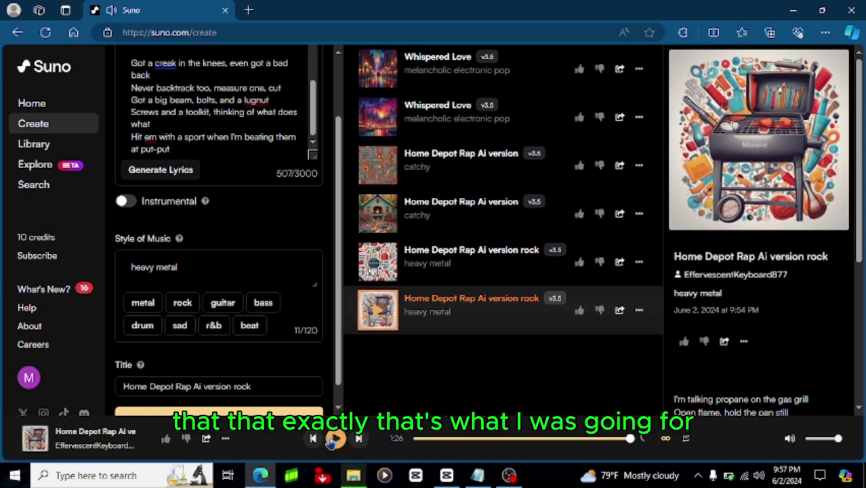
Change the music style from 'heavy metal' to 'phonk' and generate two new songs
drag(285, 265, 119, 267)
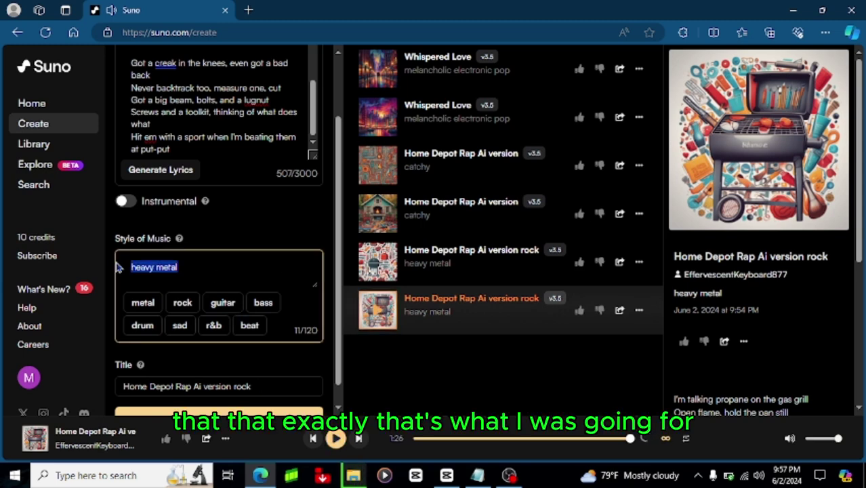
key(BackSpace)
text(p)
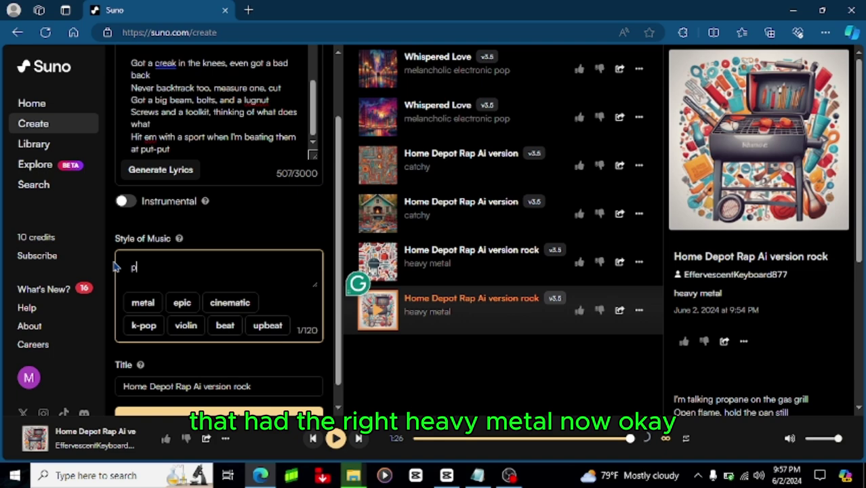
text(honk)
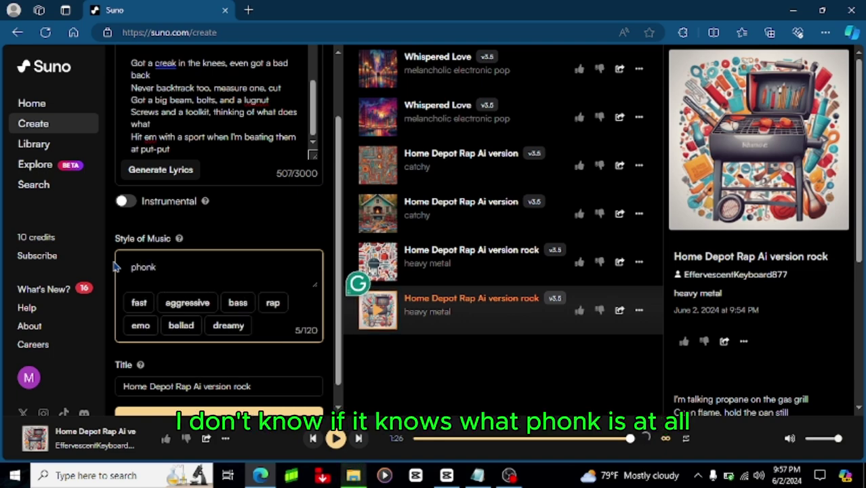
click(197, 416)
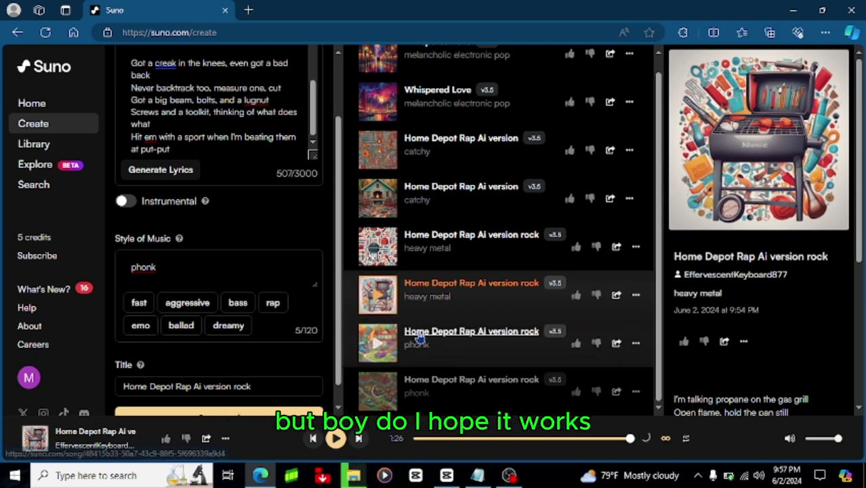
Play the first phonk version of 'Home Depot Rap Ai version rock' and read its lyrics
click(377, 344)
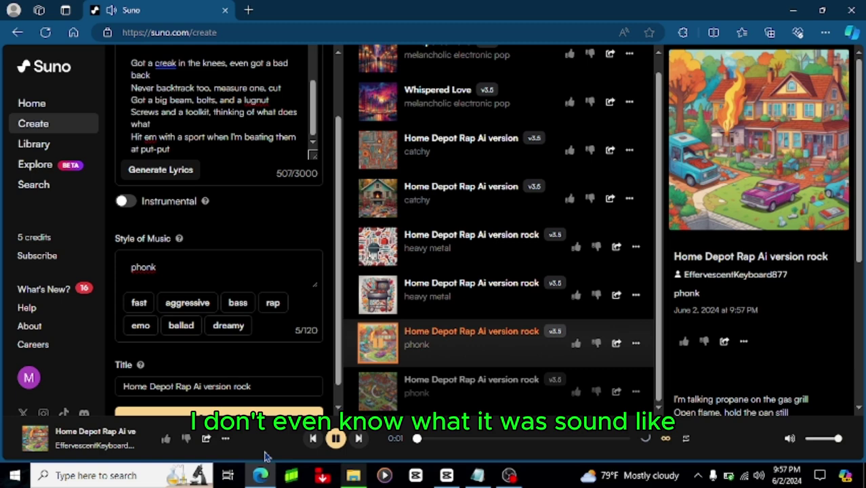
mouse_move(358, 479)
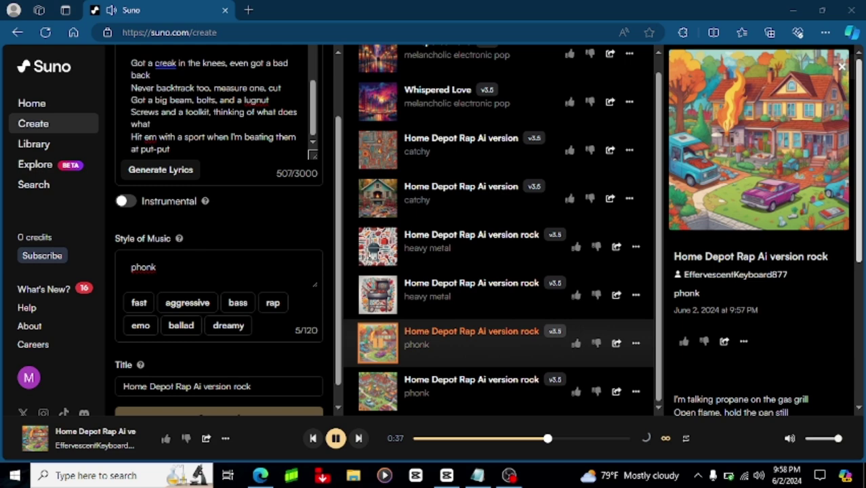
scroll(739, 354, down, 3)
scroll(756, 285, down, 1)
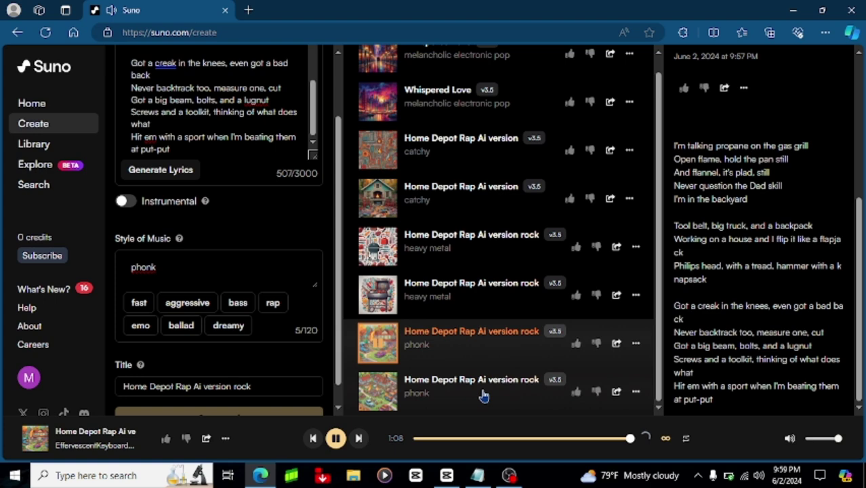
Play the second phonk version from the last row and scroll through its lyrics
click(373, 397)
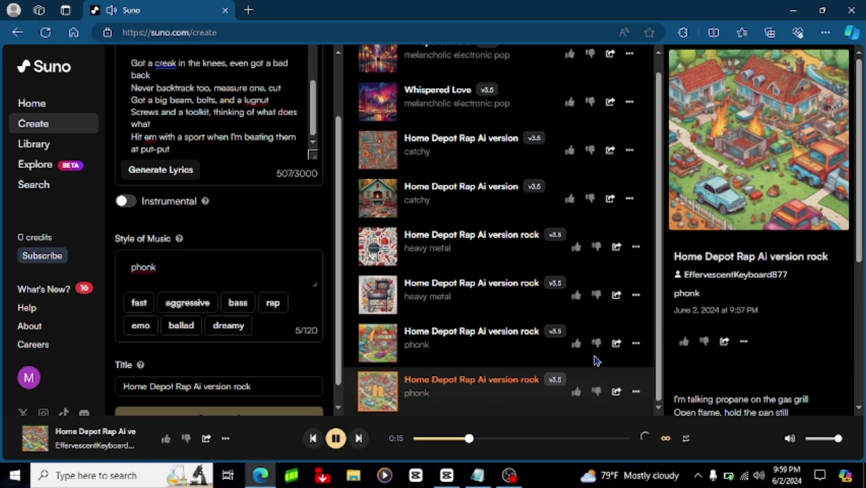
scroll(862, 254, down, 2)
scroll(860, 284, down, 2)
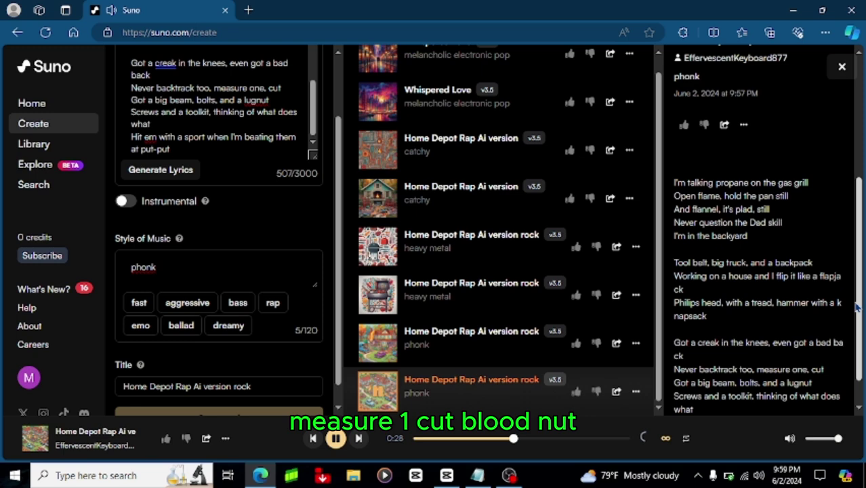
scroll(854, 325, down, 1)
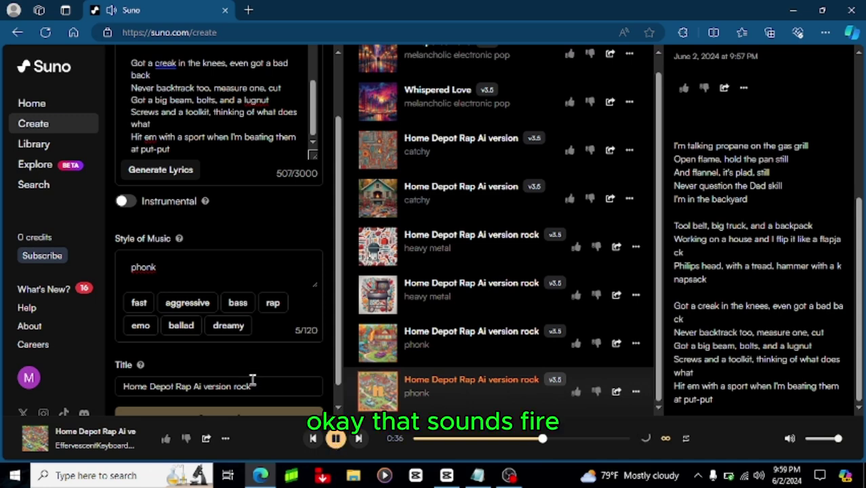
Extend the phonk style with aggressive, rap, emo, dreamy, trap and bass tags
click(193, 302)
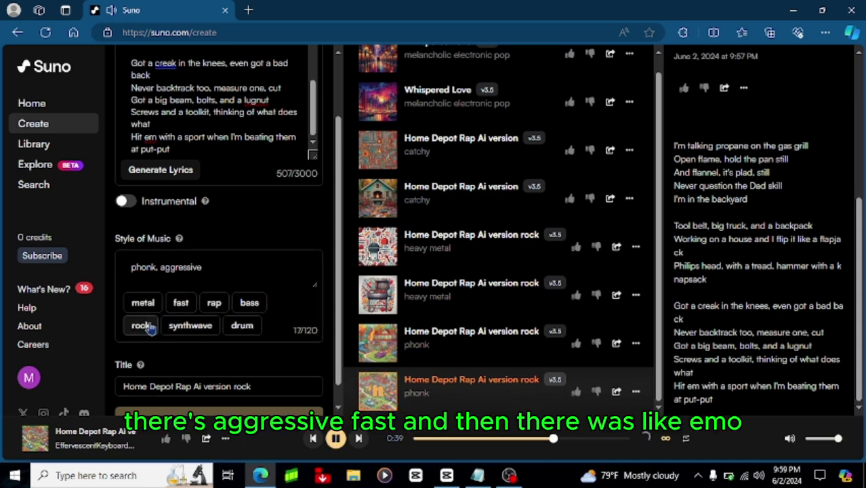
click(214, 305)
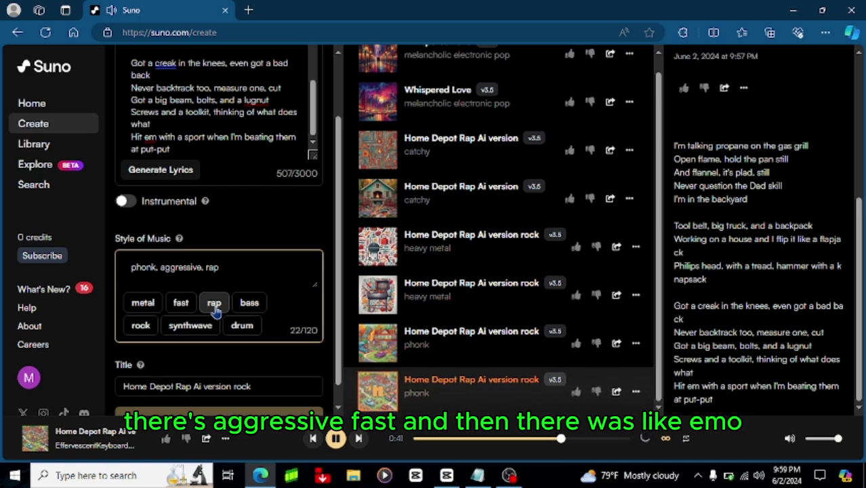
click(277, 264)
text(,)
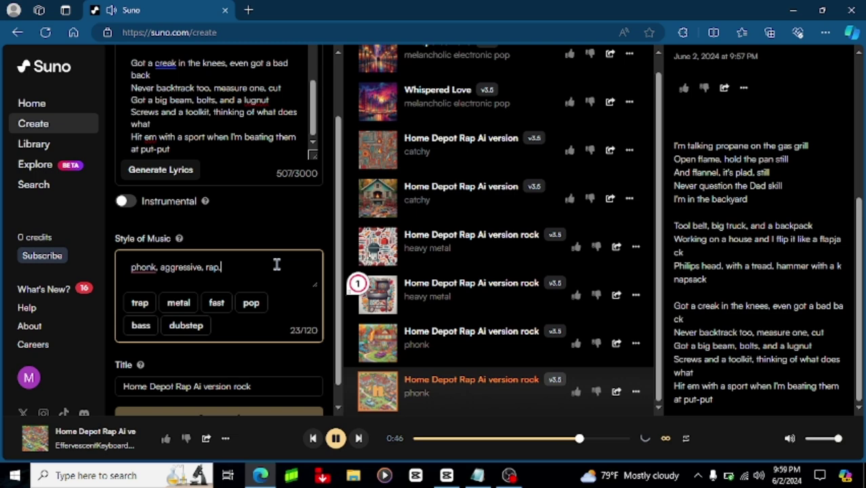
text( e)
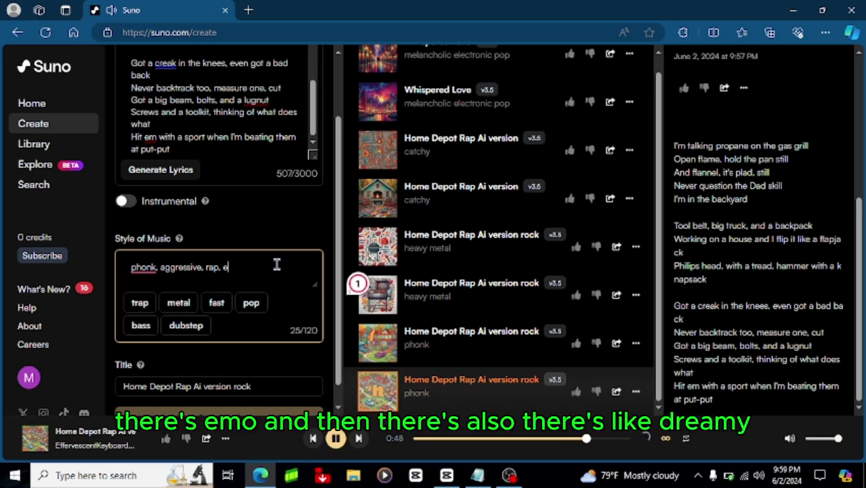
text(mo, )
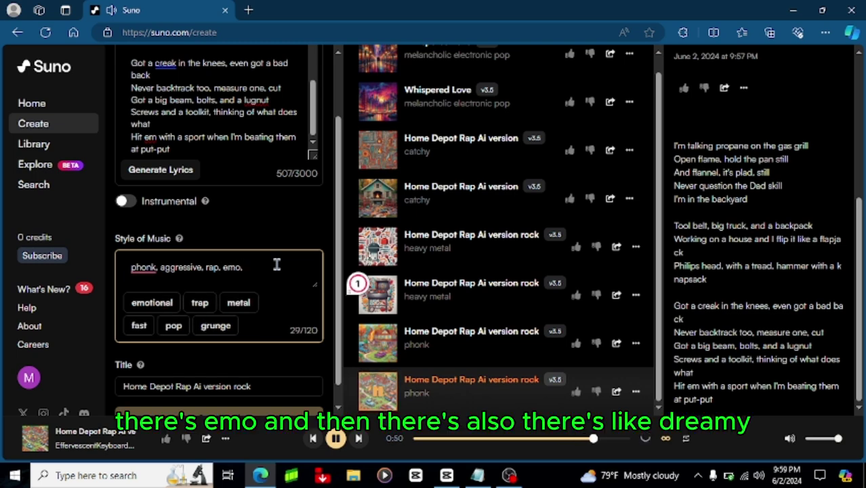
text(drea)
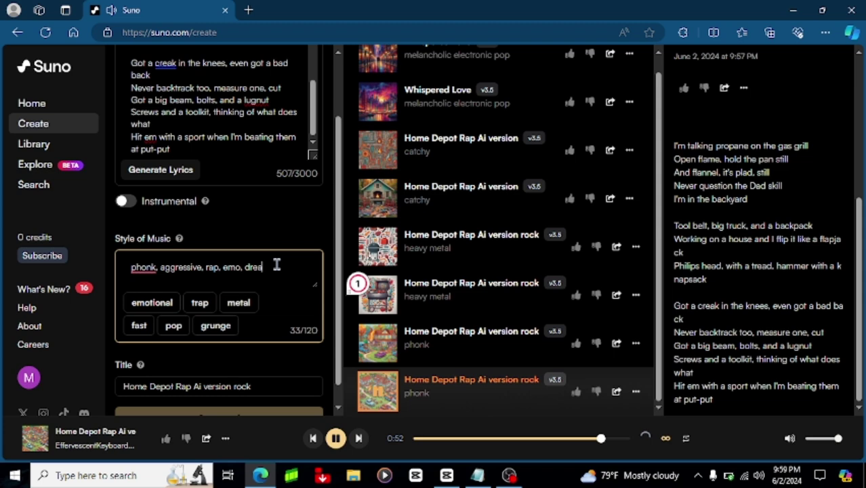
text(my,)
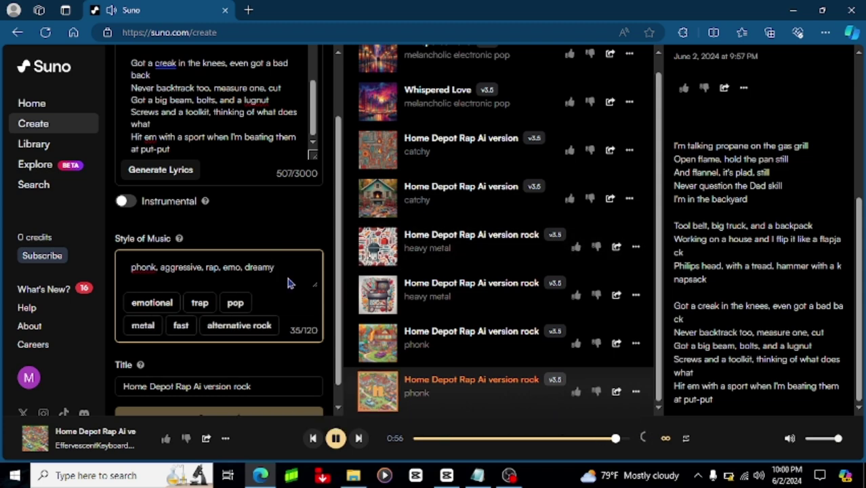
click(203, 306)
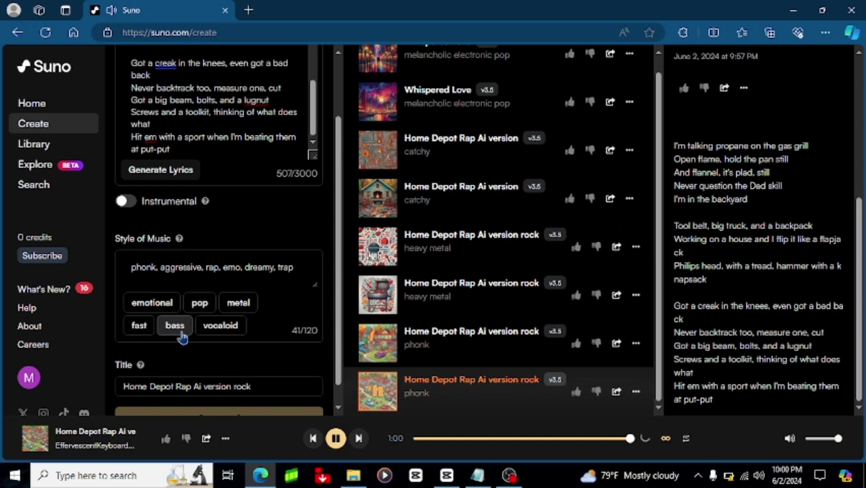
click(179, 332)
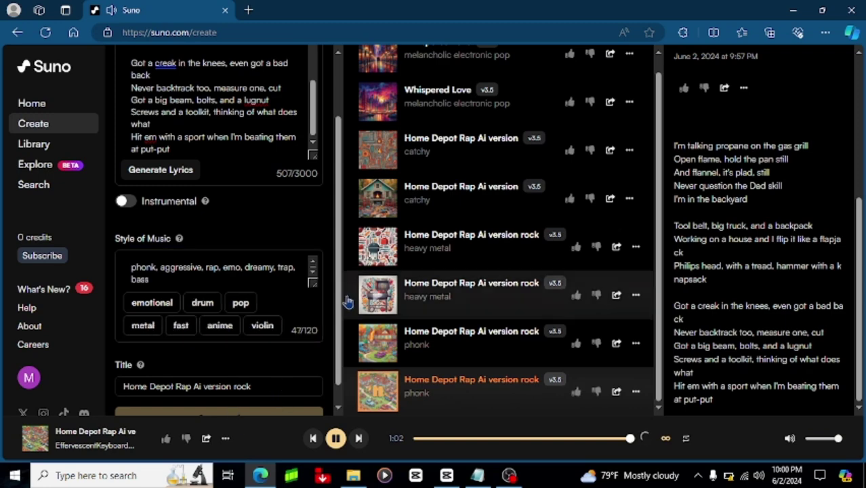
scroll(339, 311, down, 1)
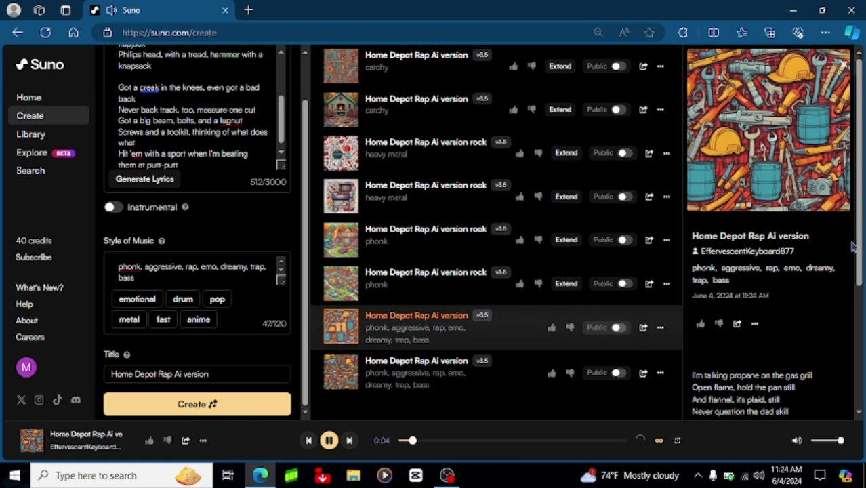
Play the second combined-style 'Home Depot Rap Ai version' song and read its lyrics
scroll(853, 248, down, 2)
scroll(854, 352, down, 2)
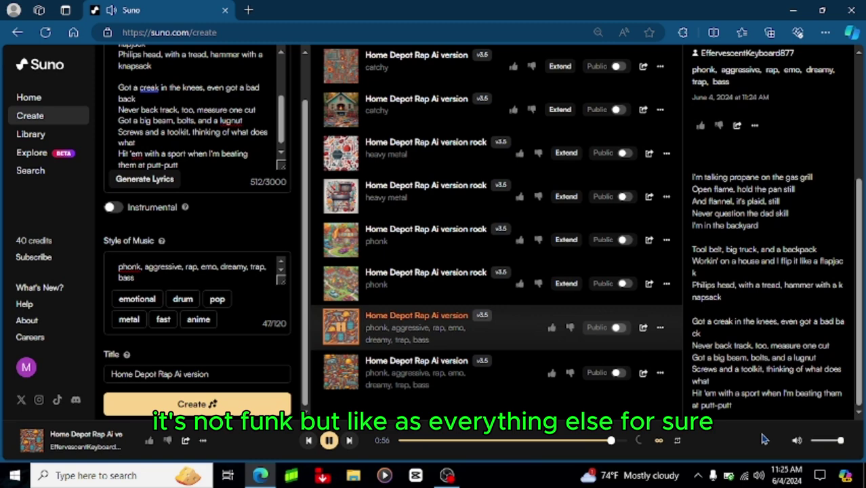
click(342, 373)
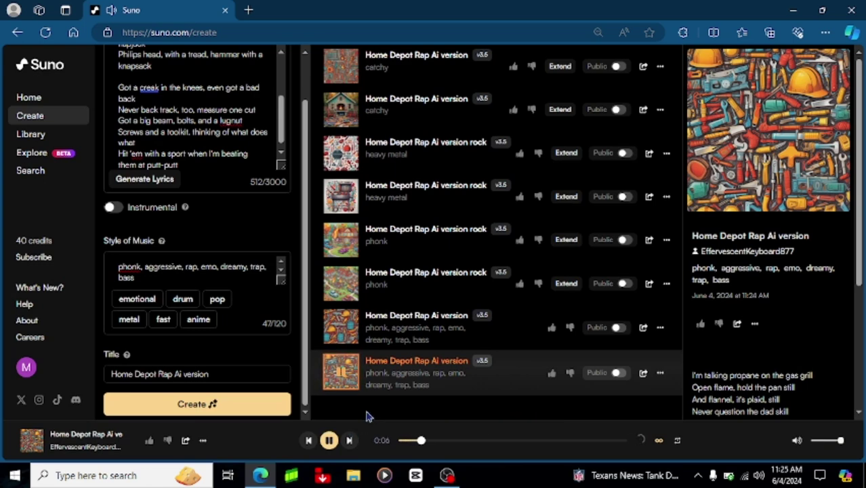
scroll(858, 345, down, 2)
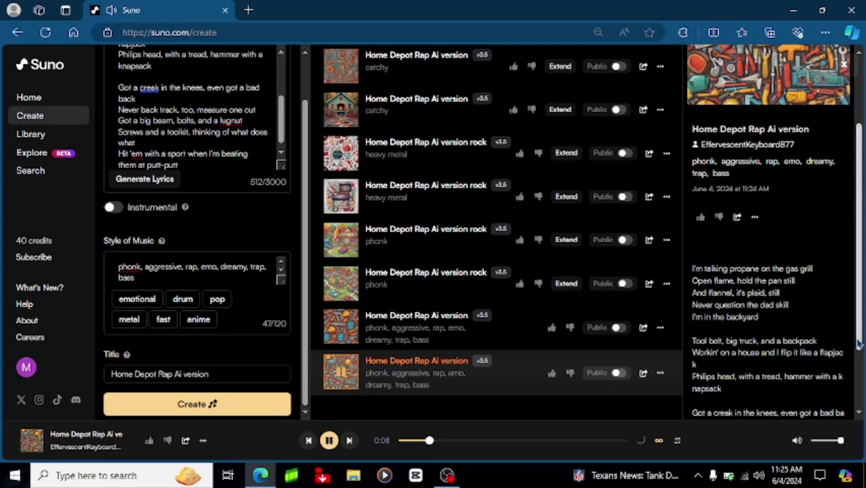
scroll(858, 344, down, 2)
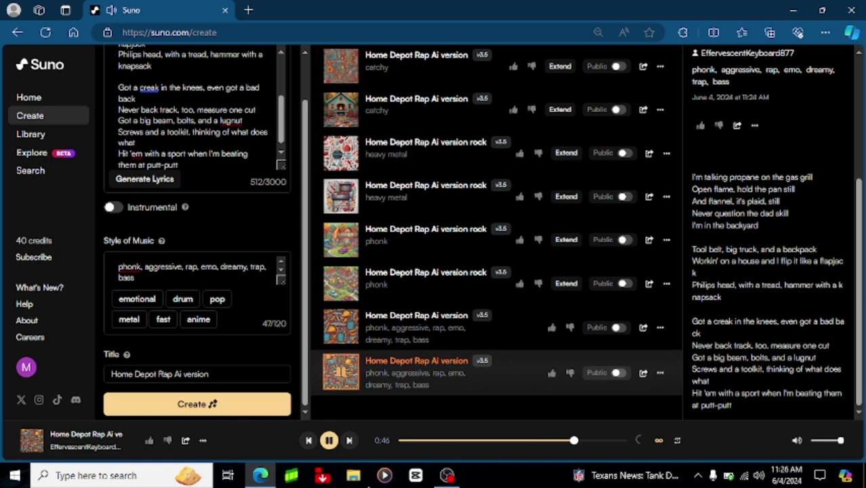
Pause the combined-style song at 0:47 and scroll the lyrics back to the top
click(331, 442)
scroll(197, 203, up, 2)
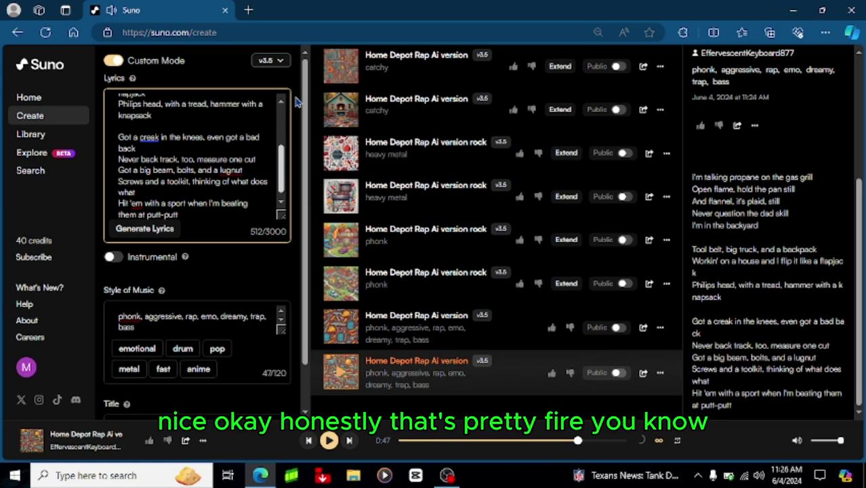
scroll(288, 156, up, 3)
scroll(288, 230, down, 1)
scroll(284, 170, down, 2)
scroll(278, 118, up, 4)
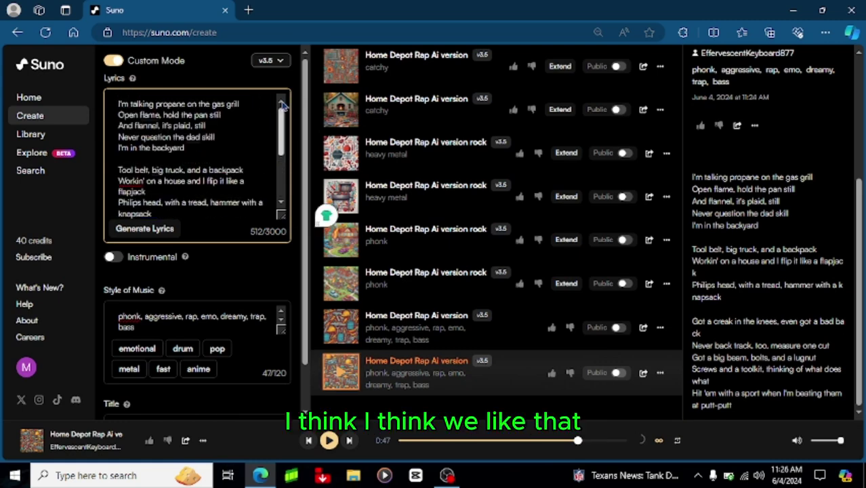